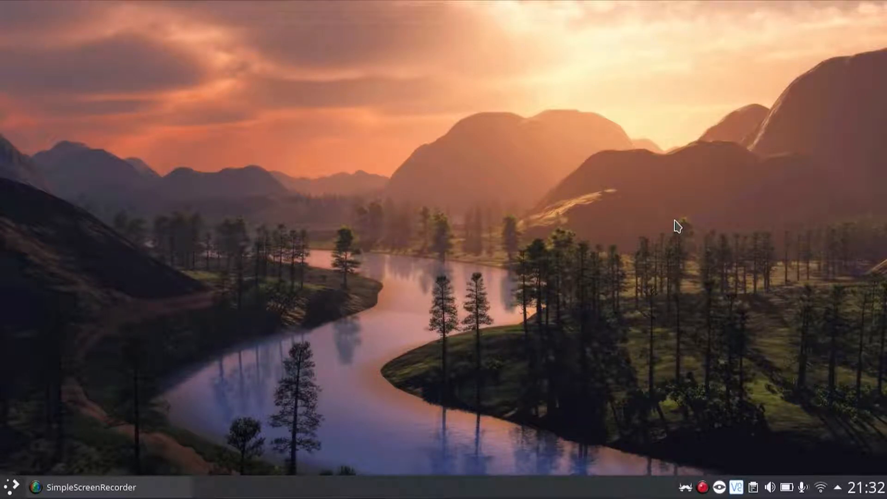
key(ctrl+alt+t)
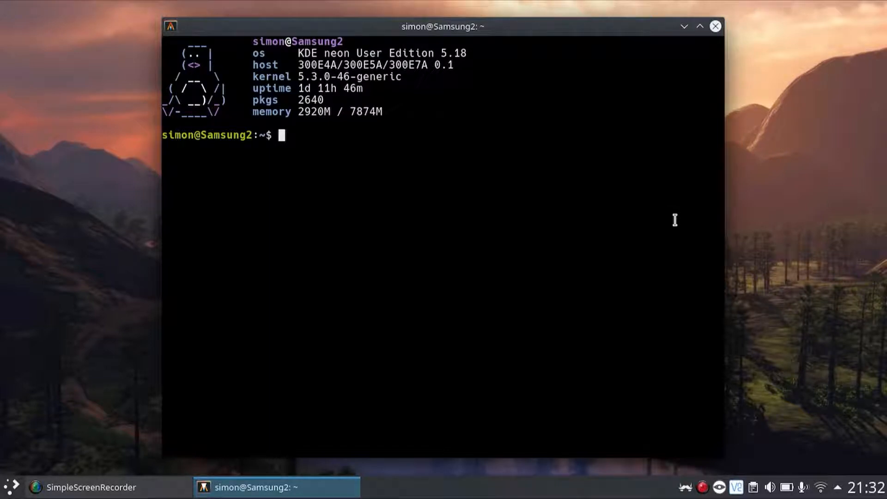
text(sudo apt install)
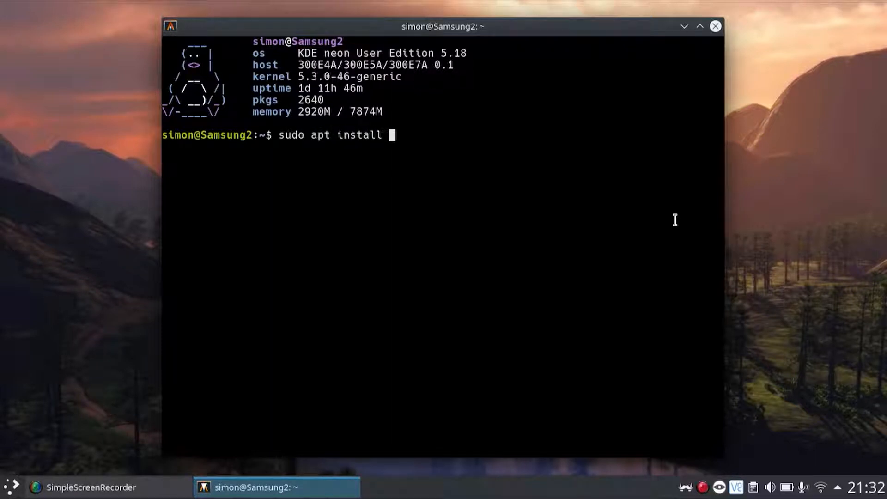
text( putty)
key(BackSpace)
key(BackSpace)
key(BackSpace)
key(BackSpace)
key(BackSpace)
key(BackSpace)
key(BackSpace)
key(BackSpace)
key(BackSpace)
key(BackSpace)
key(BackSpace)
key(BackSpace)
key(BackSpace)
key(BackSpace)
key(BackSpace)
key(BackSpace)
key(BackSpace)
key(BackSpace)
key(BackSpace)
key(BackSpace)
key(ctrl+l)
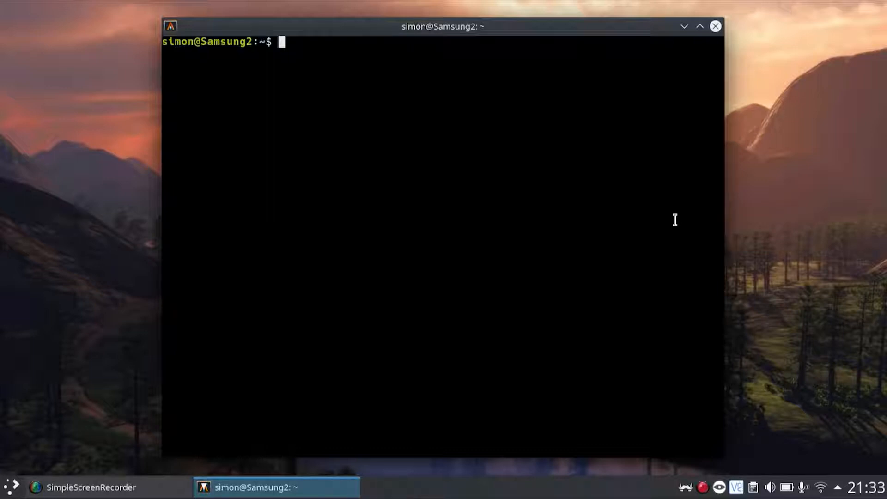
Launch PuTTY and minimize the terminal window behind it.
key(super)
text(putty)
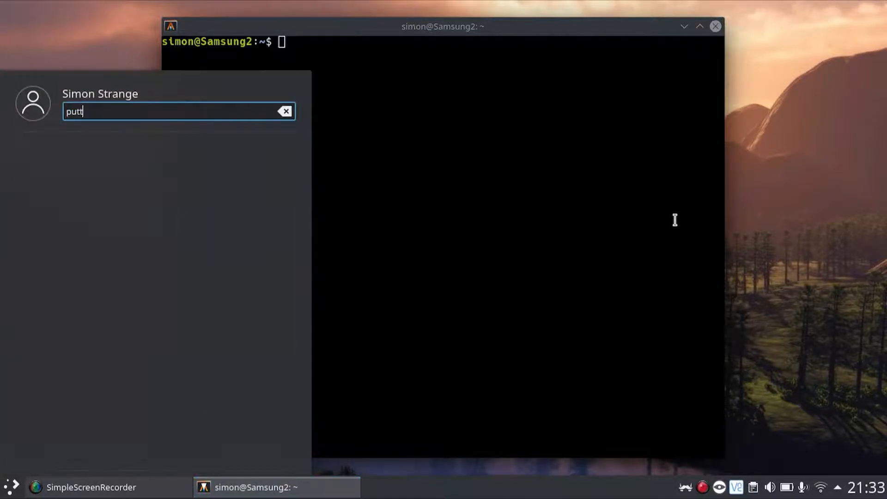
key(Return)
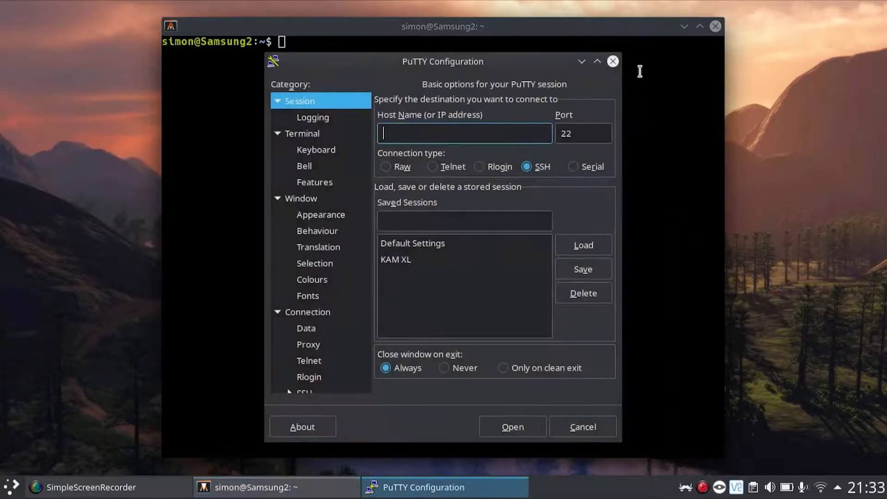
click(685, 26)
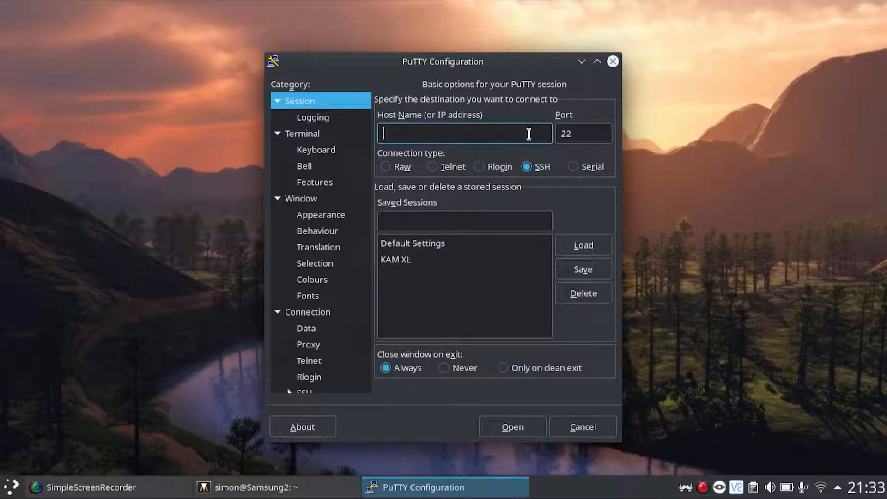
Set the session's connection type to Serial and its serial line to /dev/ttyUSB0.
click(573, 167)
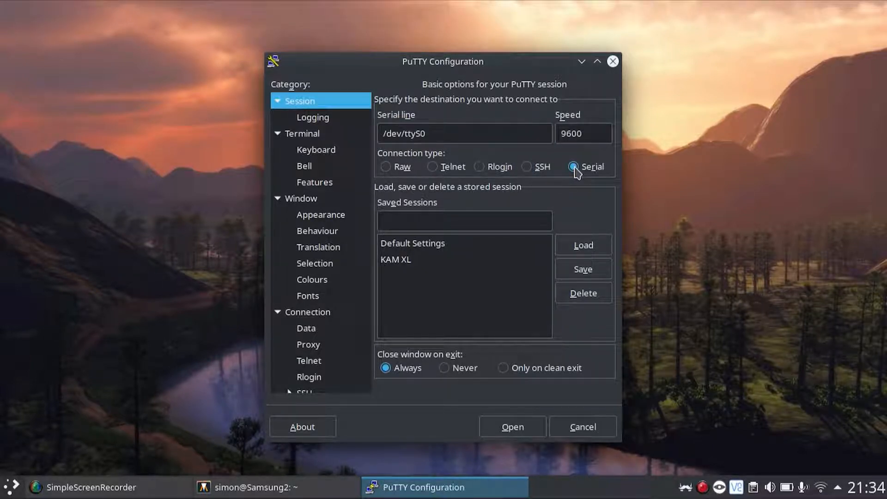
click(420, 134)
text(B)
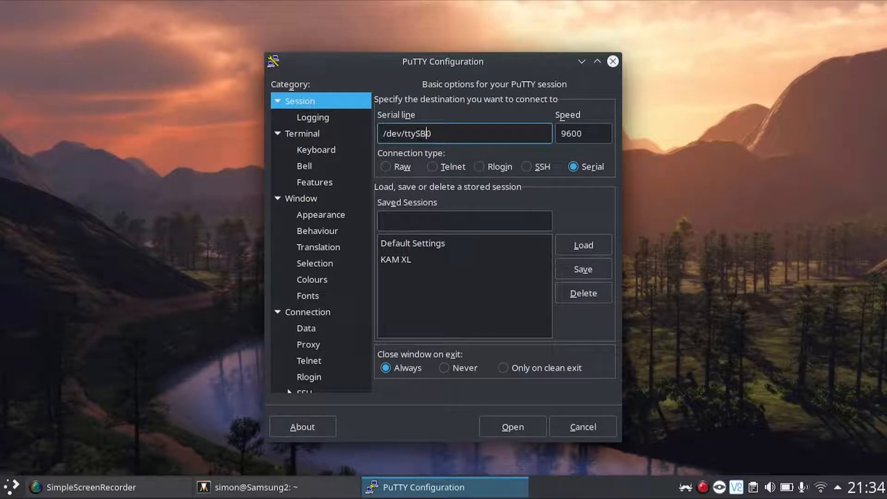
click(417, 133)
text(U)
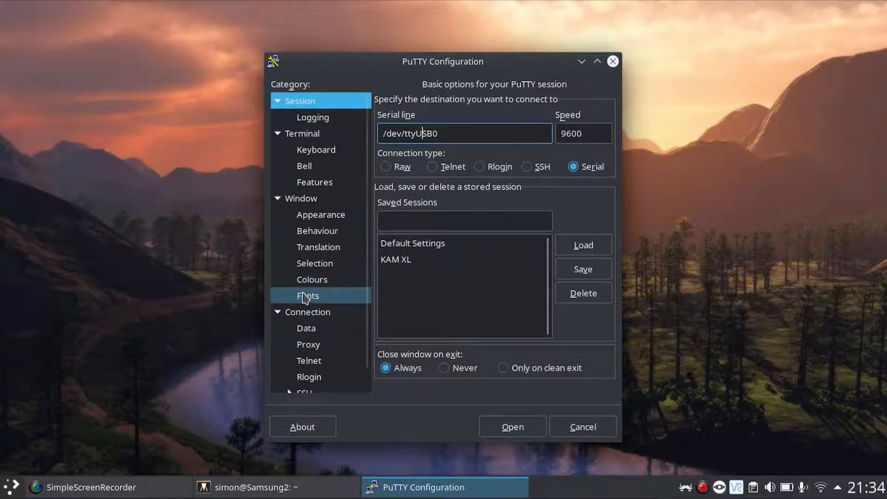
Review the serial line configuration, checking the speed, data bits, stop bits, parity and flow control settings.
scroll(309, 300, down, 1)
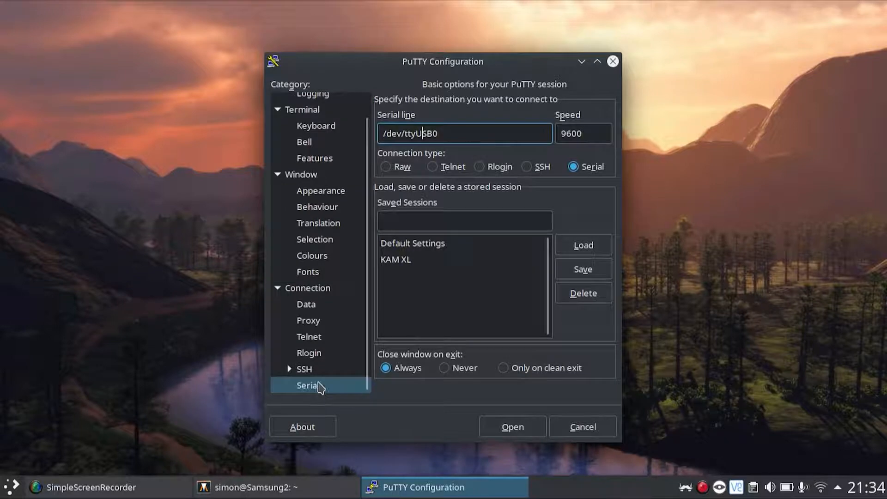
click(318, 386)
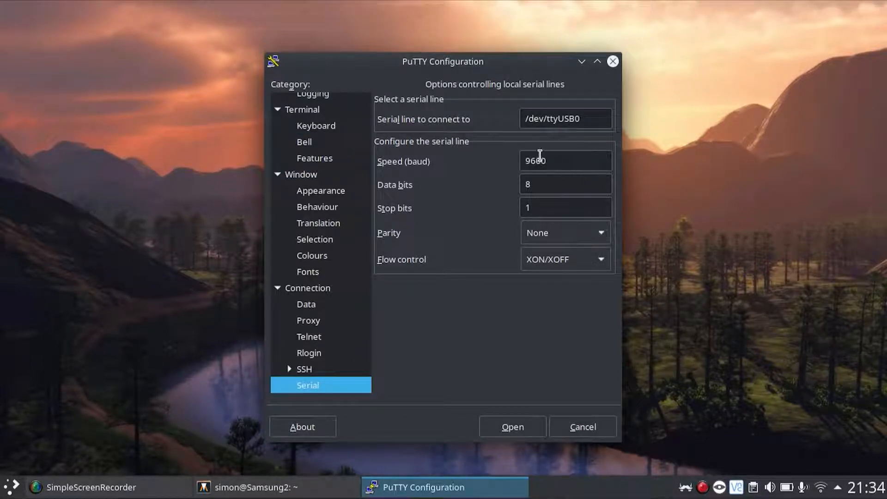
click(540, 159)
double_click(540, 159)
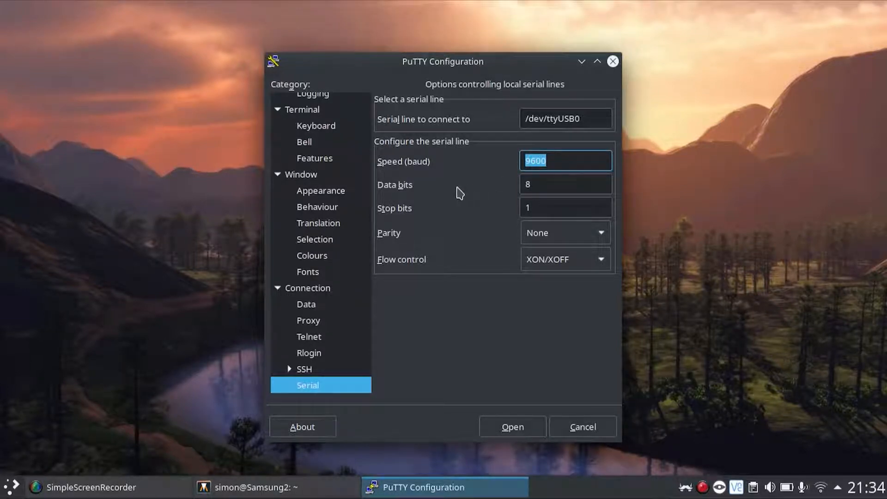
key(Tab)
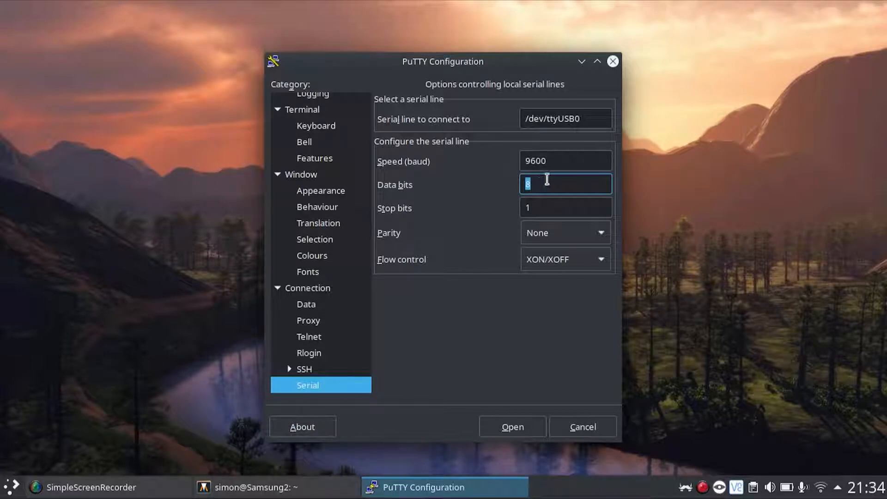
double_click(534, 160)
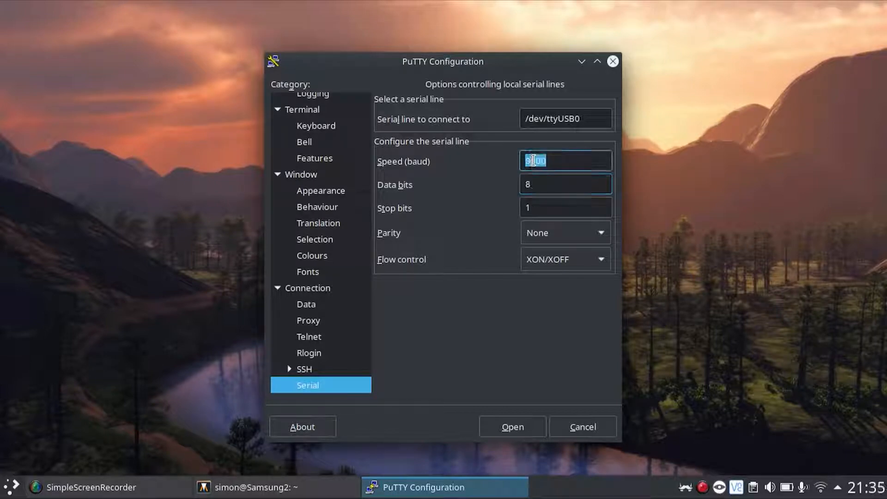
double_click(537, 185)
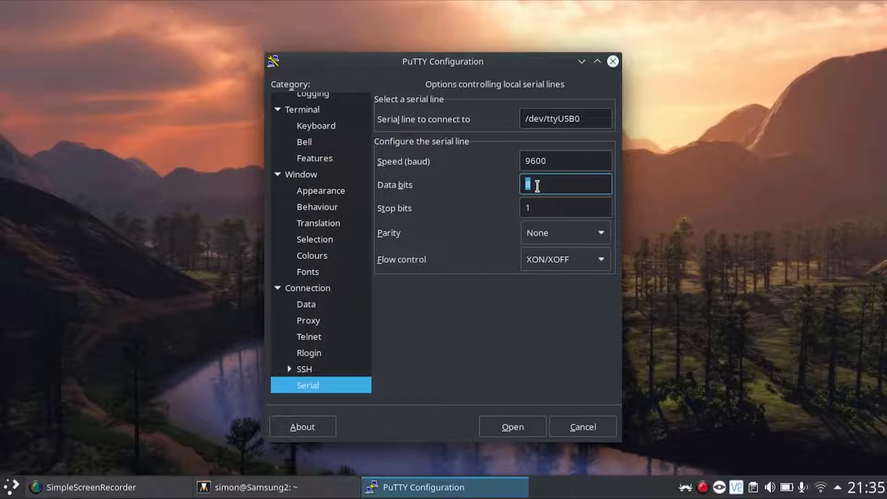
double_click(534, 206)
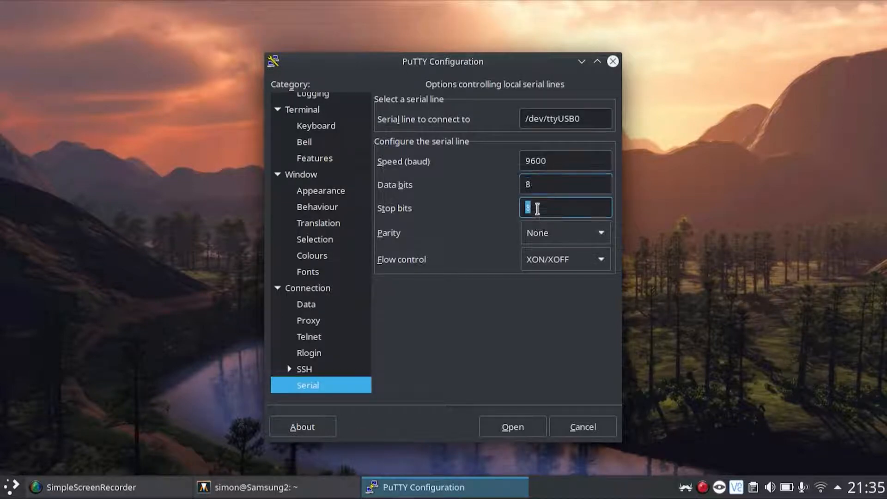
click(571, 233)
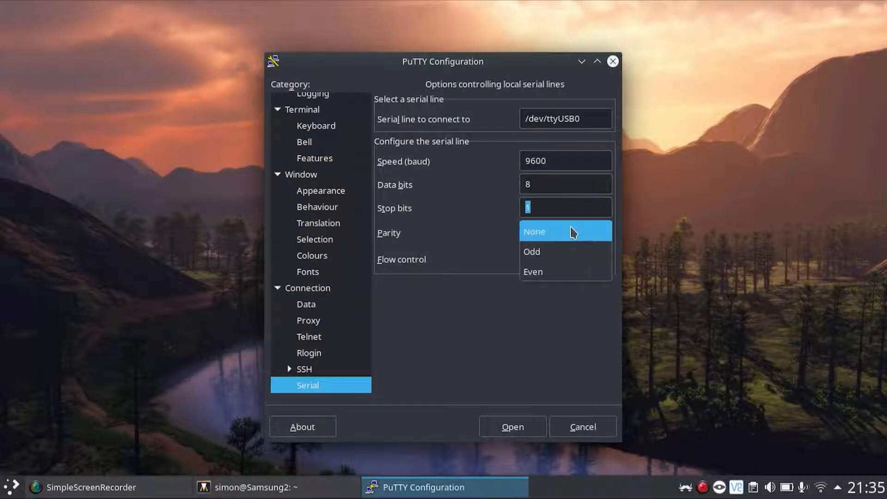
click(572, 231)
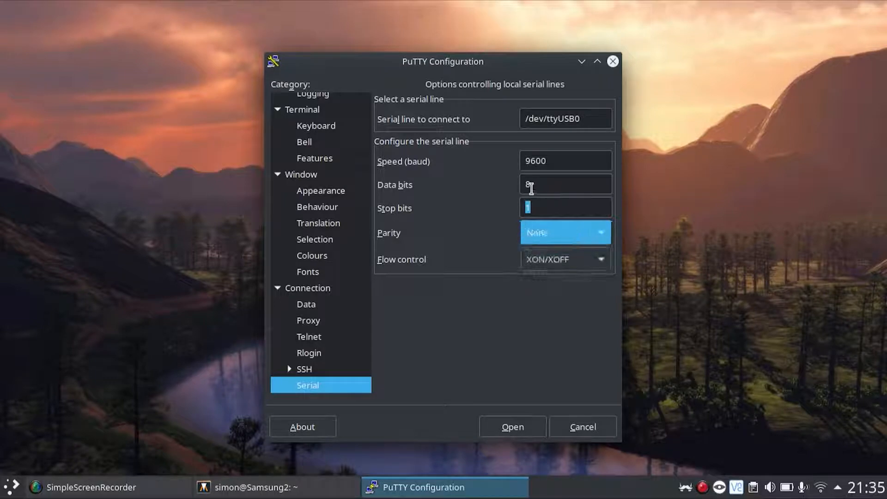
click(533, 183)
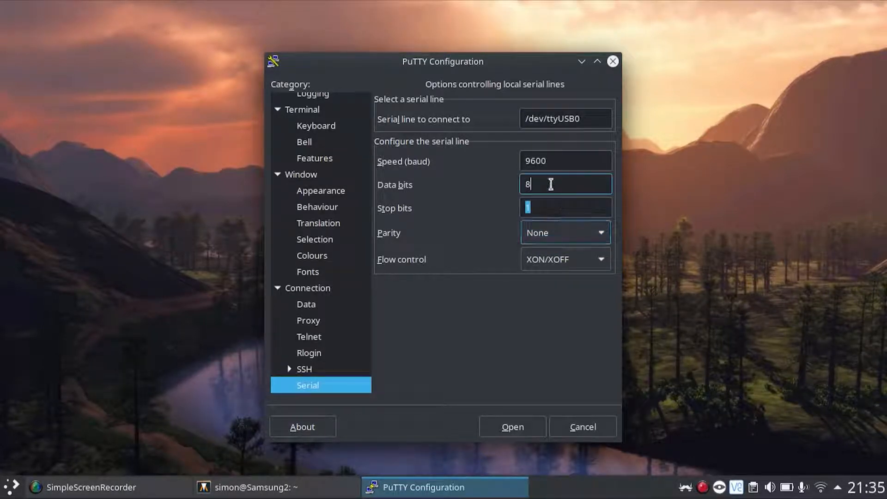
click(560, 240)
click(557, 239)
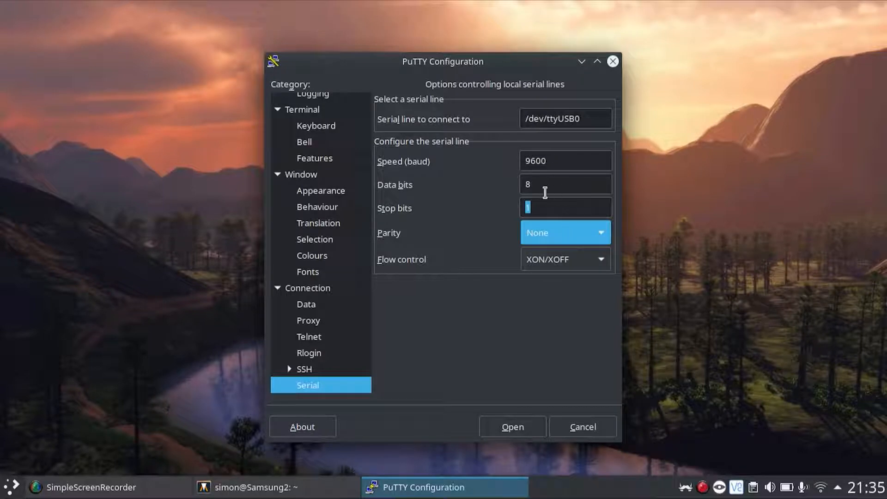
click(548, 202)
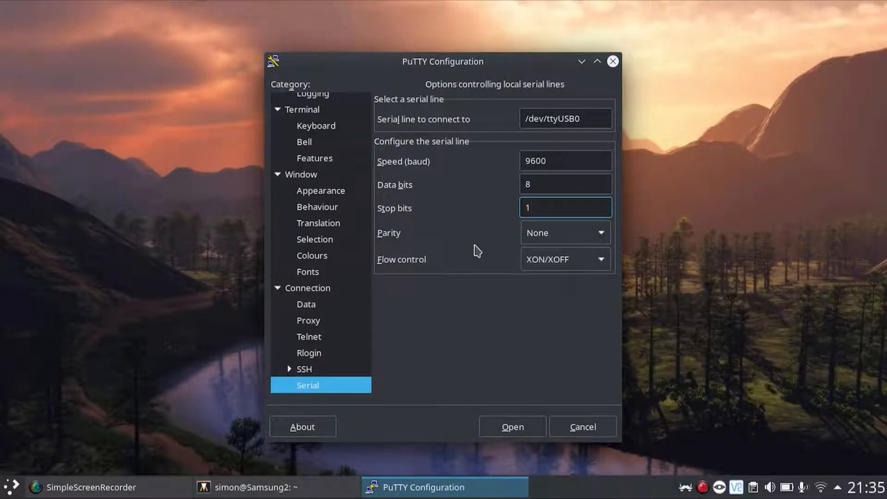
Open the serial session and send an asterisk (*) to set the TNC's baud rate.
click(515, 427)
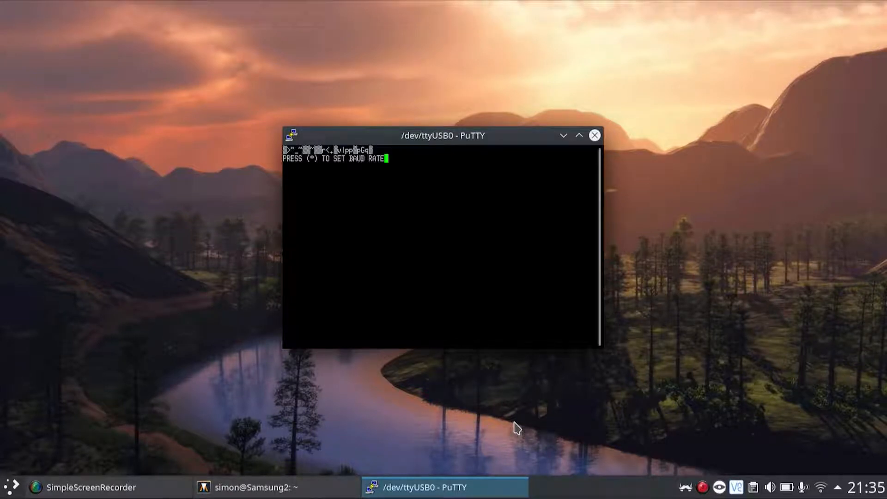
text(*)
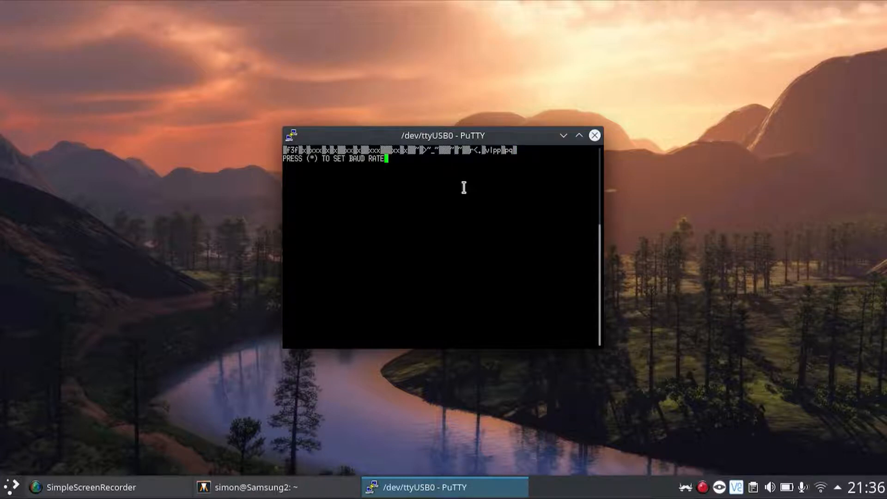
text(*)
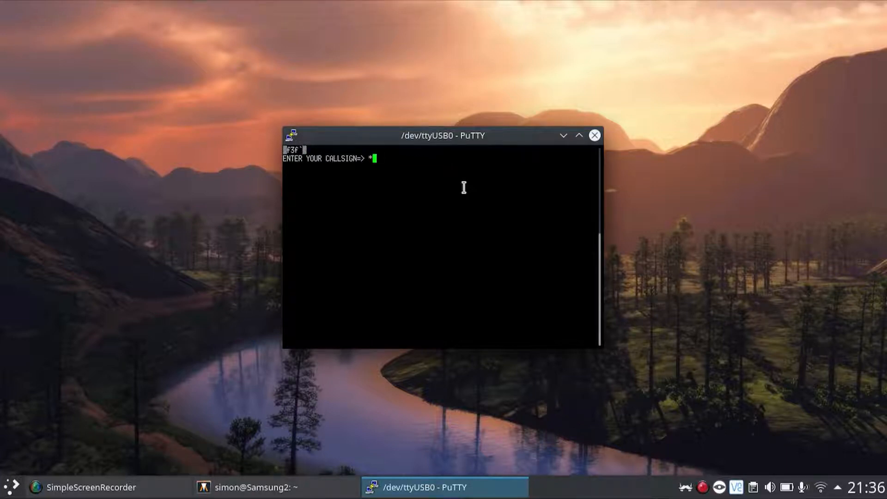
Clear the stray asterisk and enter the station's callsign at both callsign prompts.
key(BackSpace)
text(M0SYS)
key(Return)
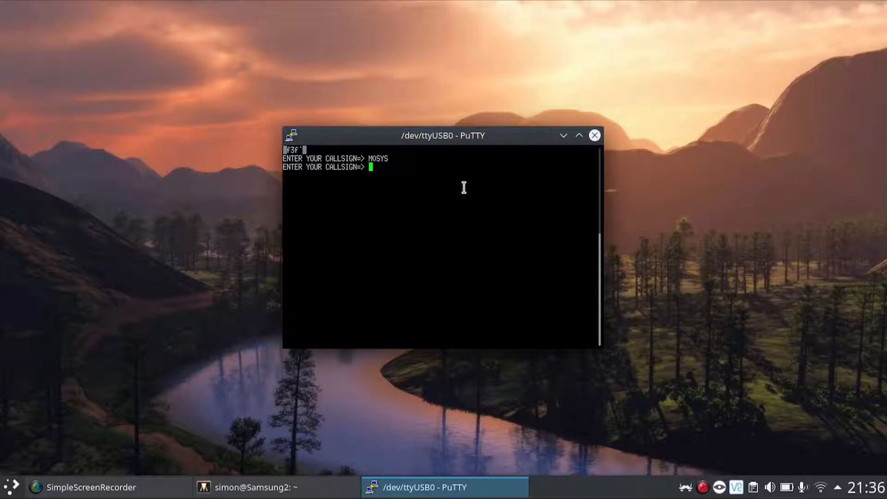
text(M0)
text(SYS)
key(Return)
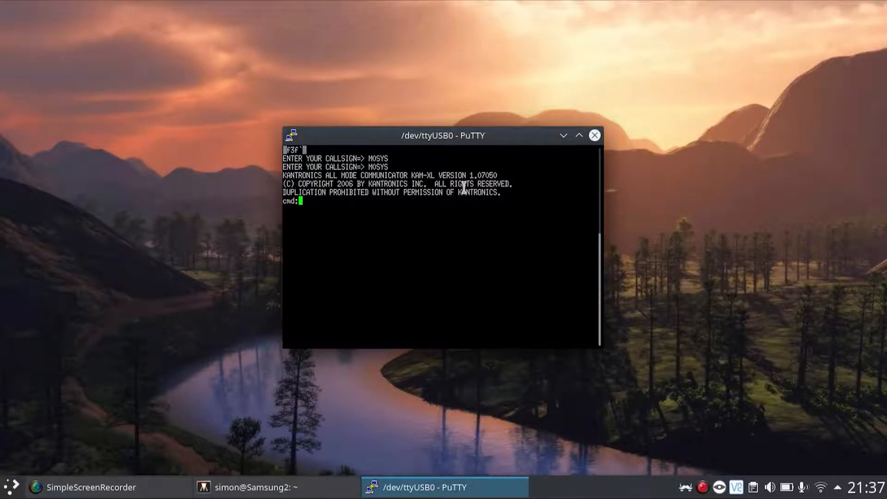
text(int kiss)
key(BackSpace)
key(BackSpace)
key(BackSpace)
key(BackSpace)
key(BackSpace)
key(BackSpace)
key(BackSpace)
key(BackSpace)
text(reset)
key(BackSpace)
key(BackSpace)
key(BackSpace)
key(BackSpace)
key(BackSpace)
key(BackSpace)
Close the PuTTY serial session, confirming the exit, and launch Xastir.
click(597, 137)
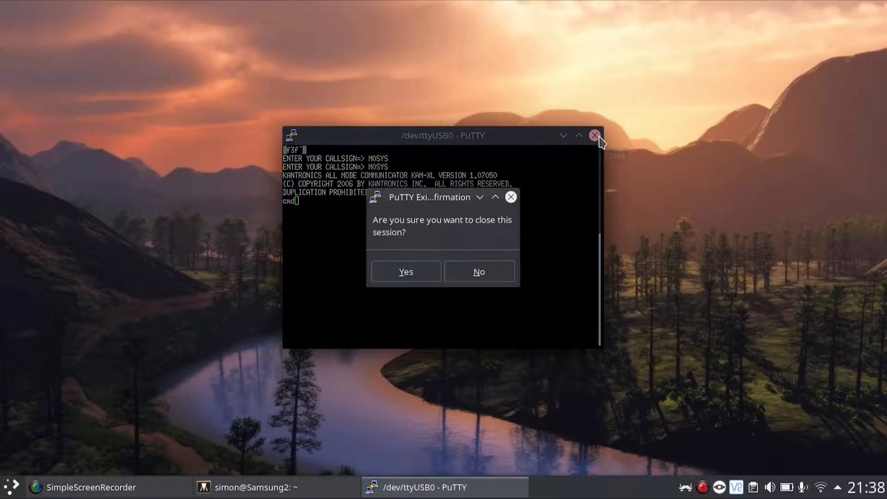
click(408, 271)
key(super)
text(xas)
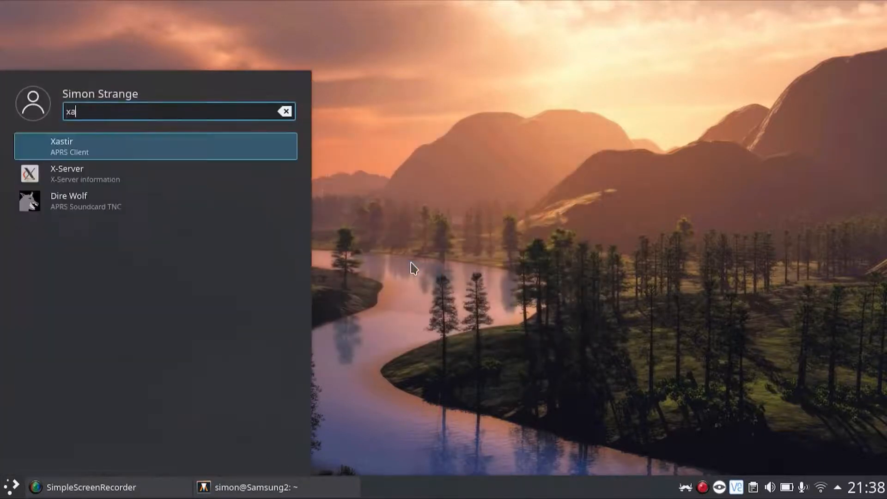
text(t)
key(Return)
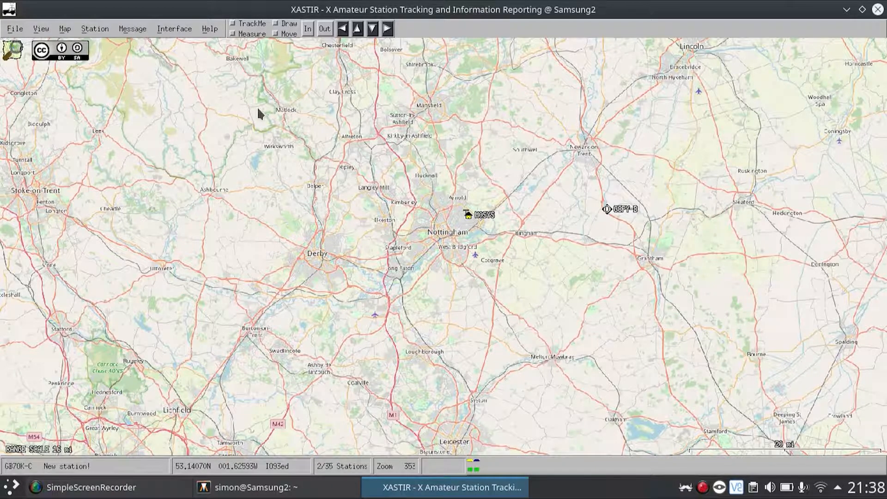
Open the TNC interface's properties from Interface Control and activate its TNC Port field.
click(170, 30)
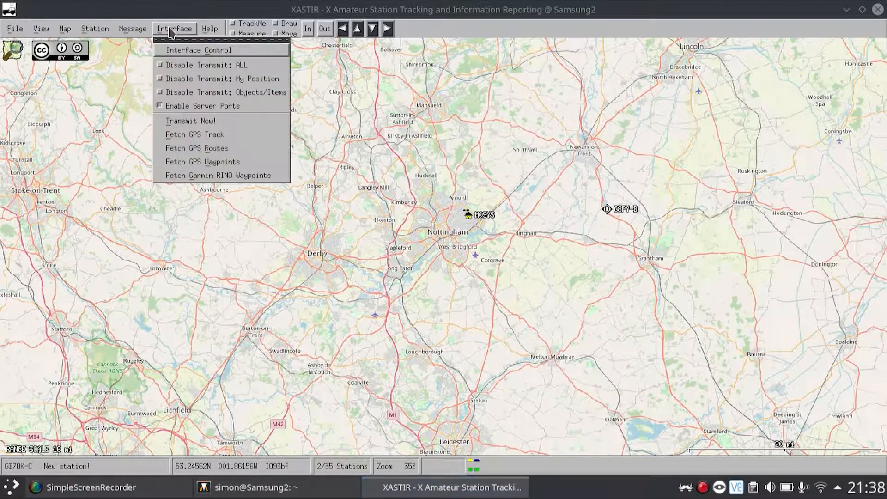
click(170, 55)
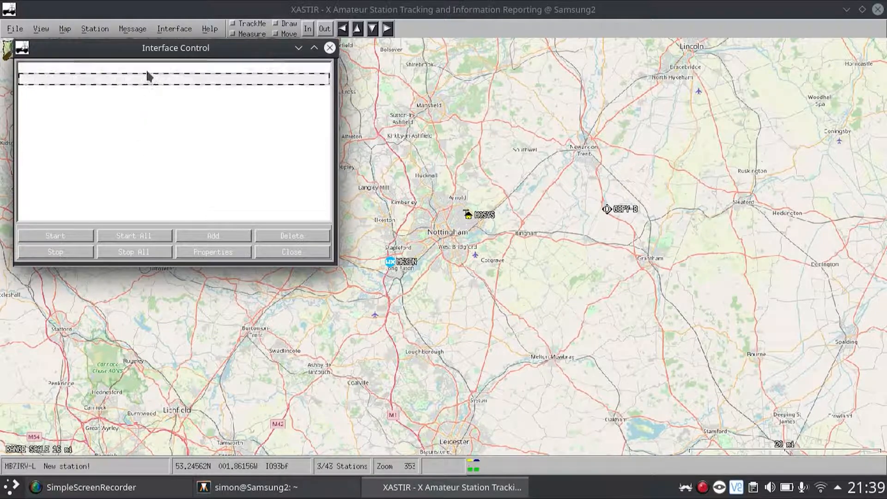
click(145, 82)
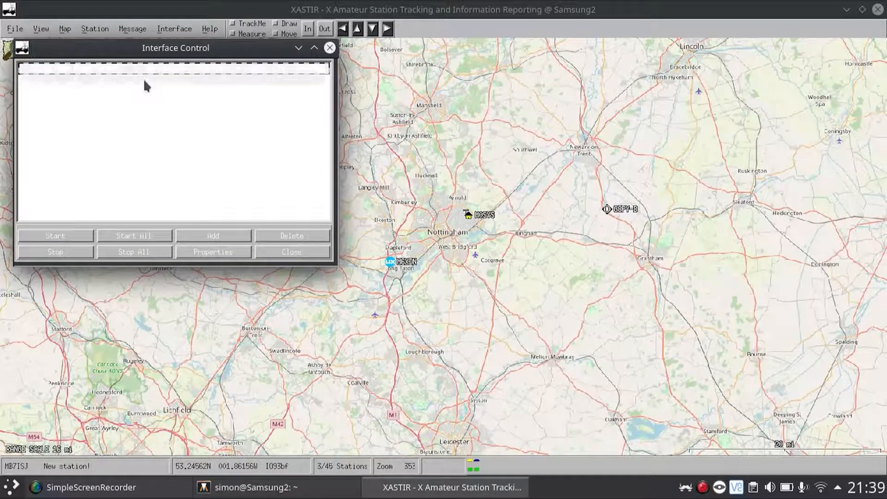
click(220, 254)
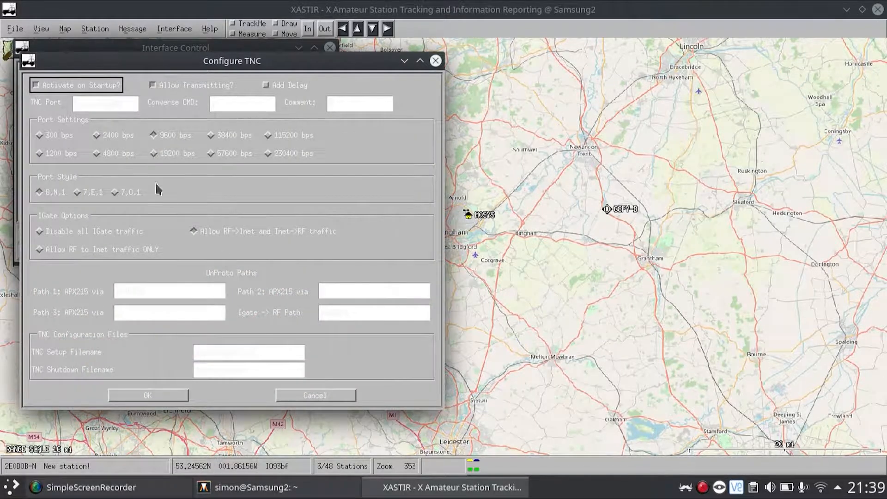
click(116, 104)
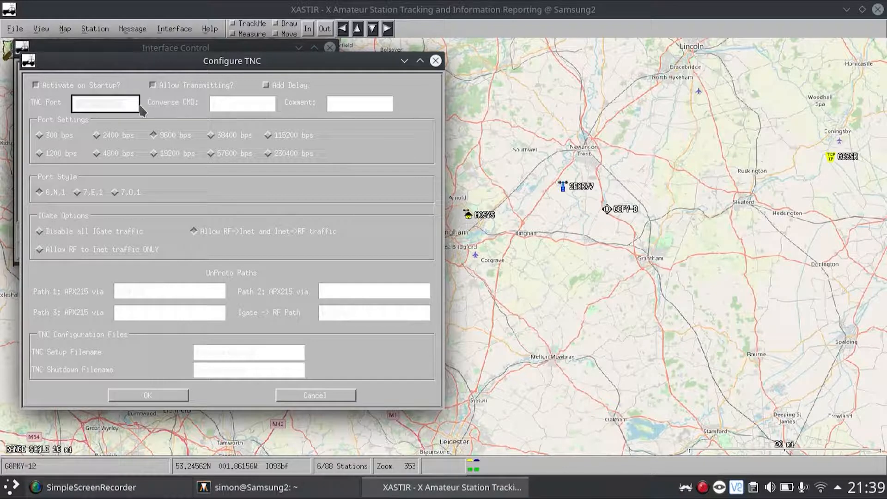
Examine the TNC configuration from the Converse CMD field to the setup filename, cancel the dialog, and close Interface Control.
click(218, 109)
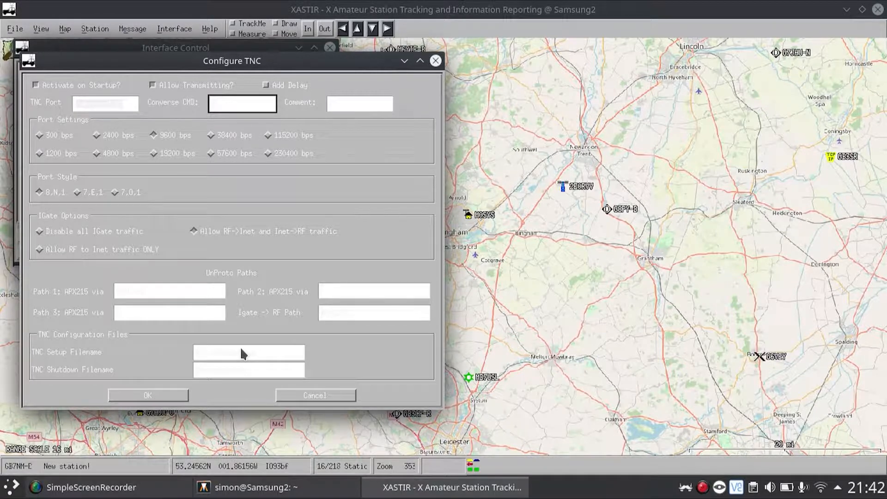
click(151, 393)
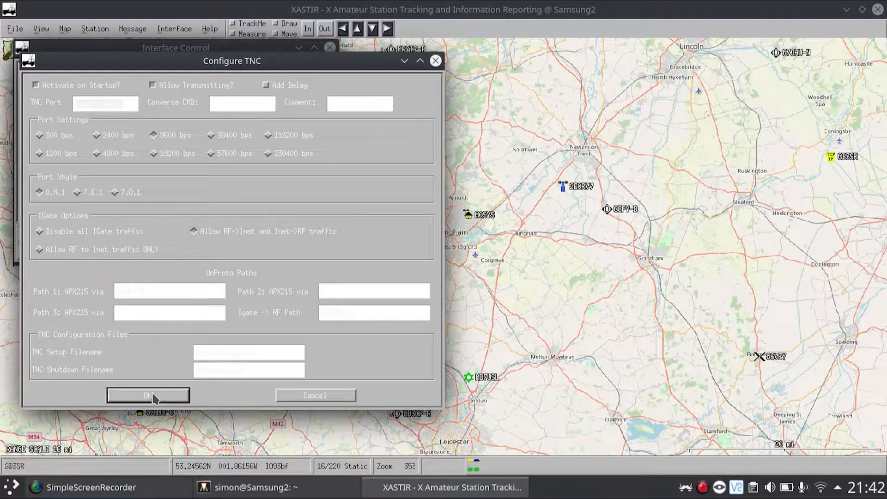
click(301, 392)
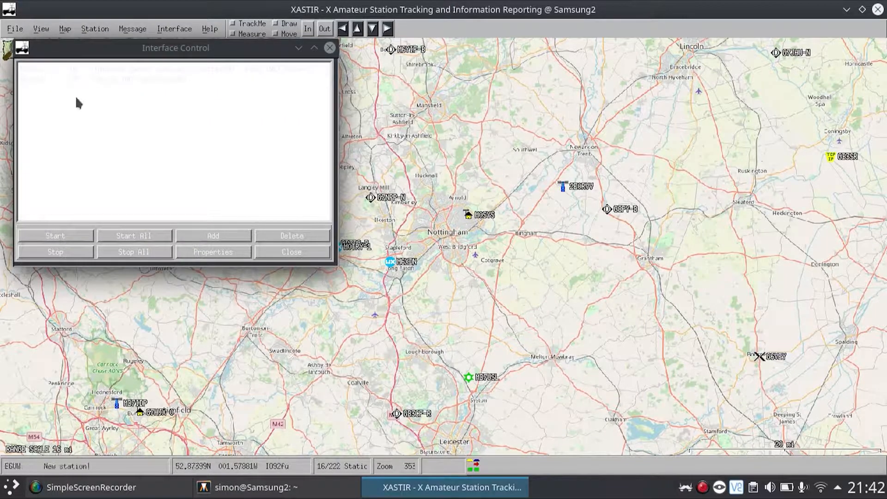
click(287, 252)
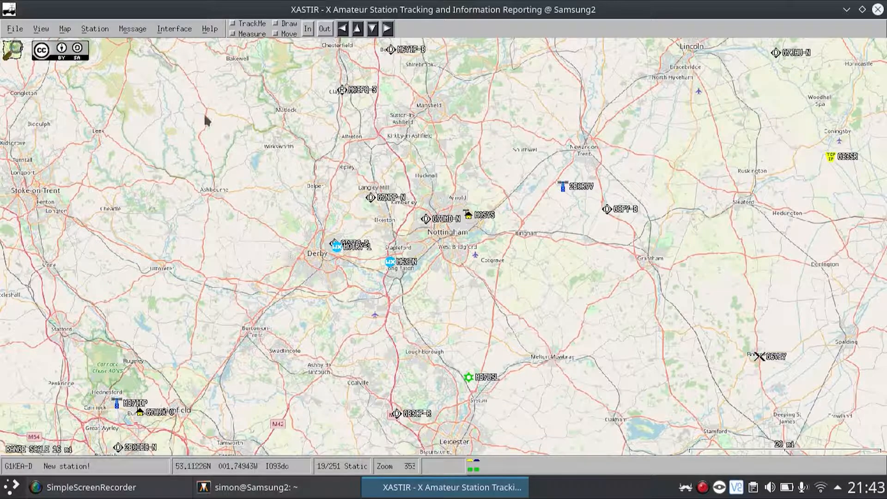
Open a new outgoing message box, examine its station call and message fields, and close it without sending anything.
click(125, 30)
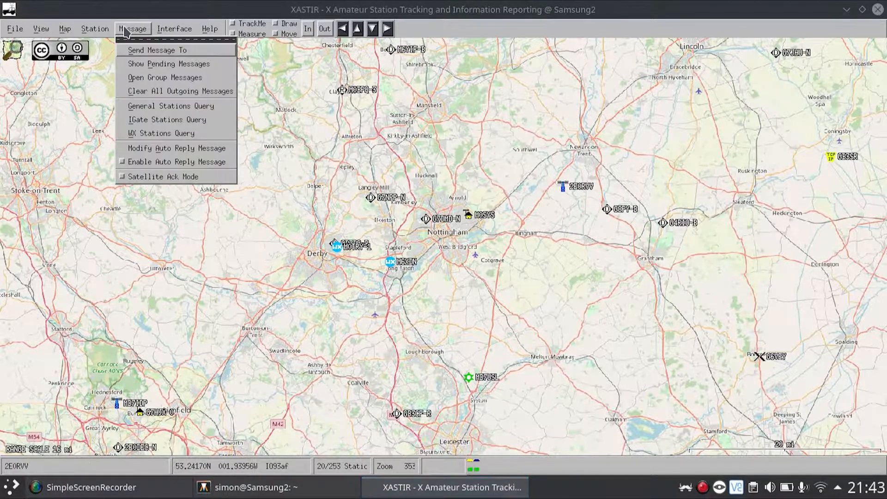
click(137, 50)
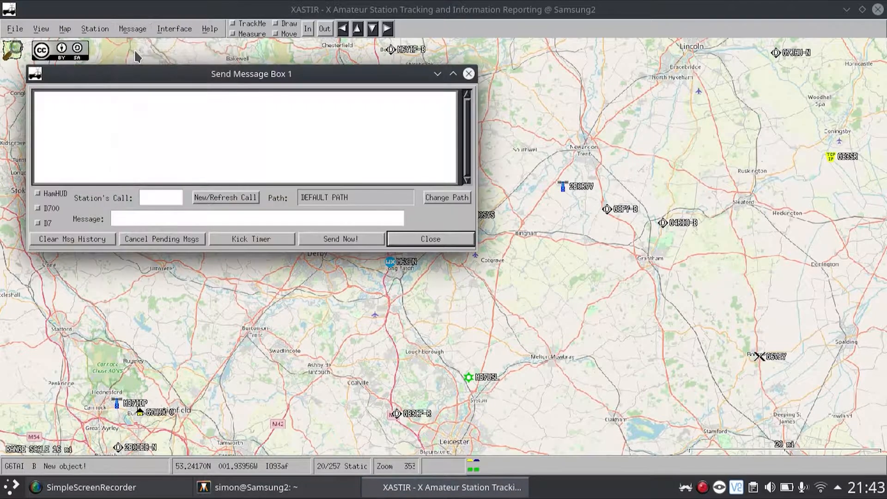
click(162, 200)
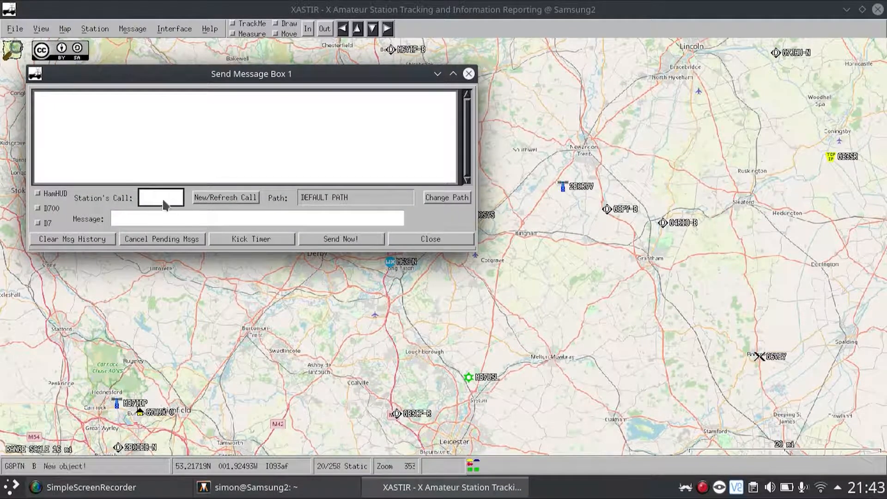
click(126, 218)
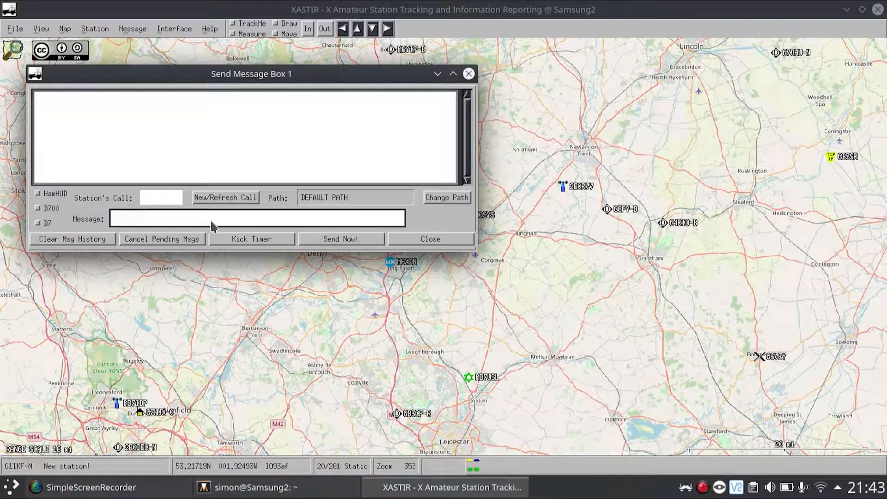
click(162, 203)
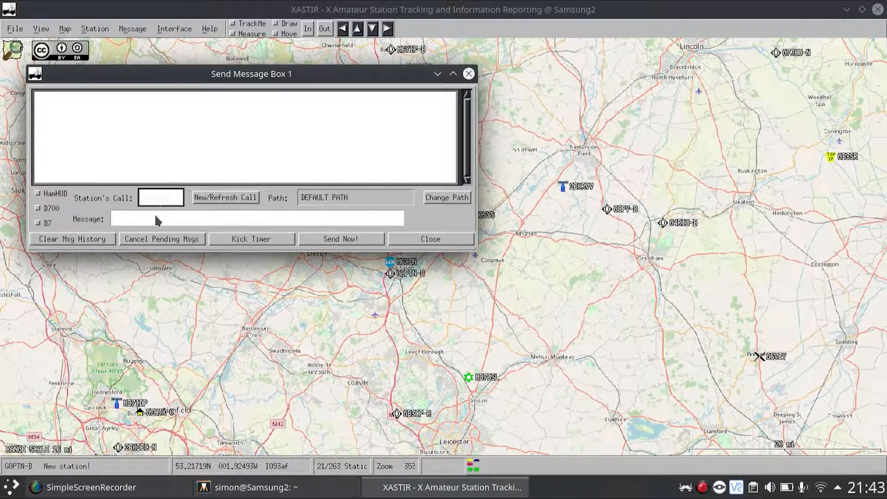
click(155, 221)
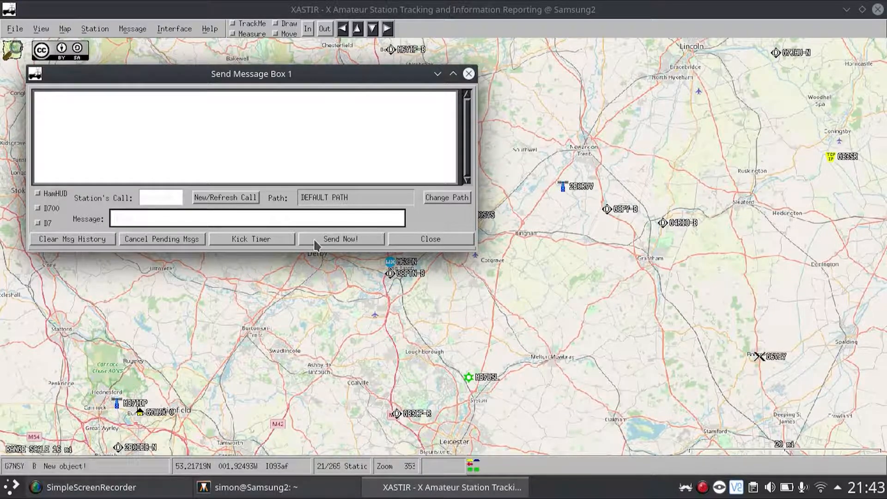
click(400, 240)
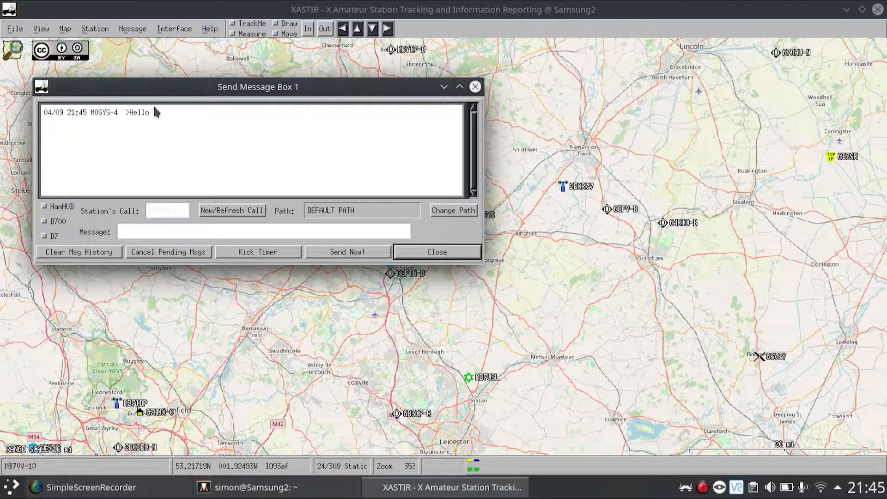
Reply "hello" to the station that sent the incoming message and close the message box.
click(215, 234)
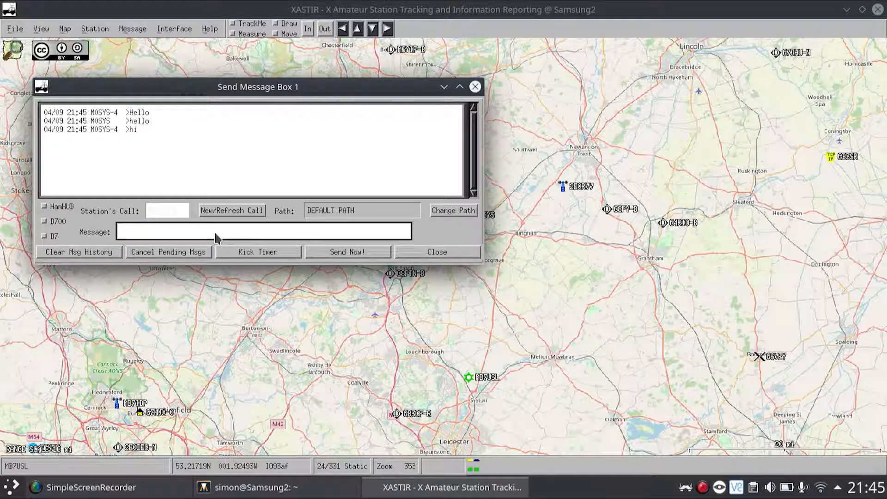
click(426, 254)
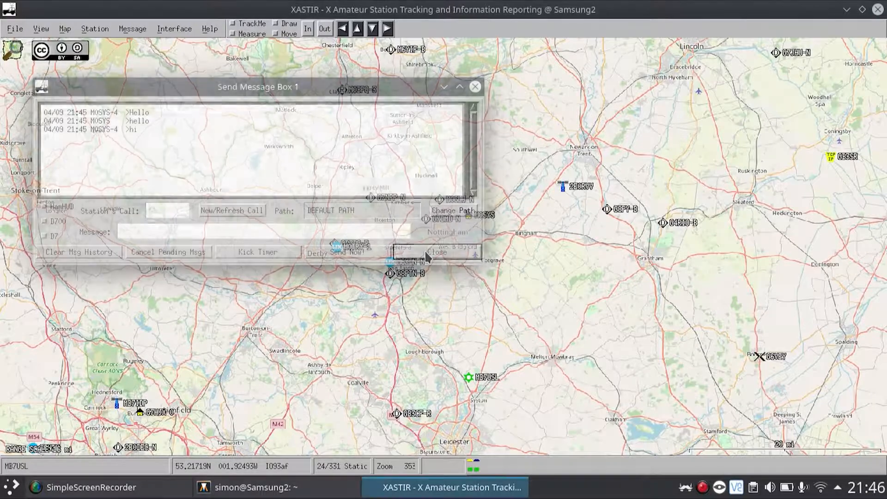